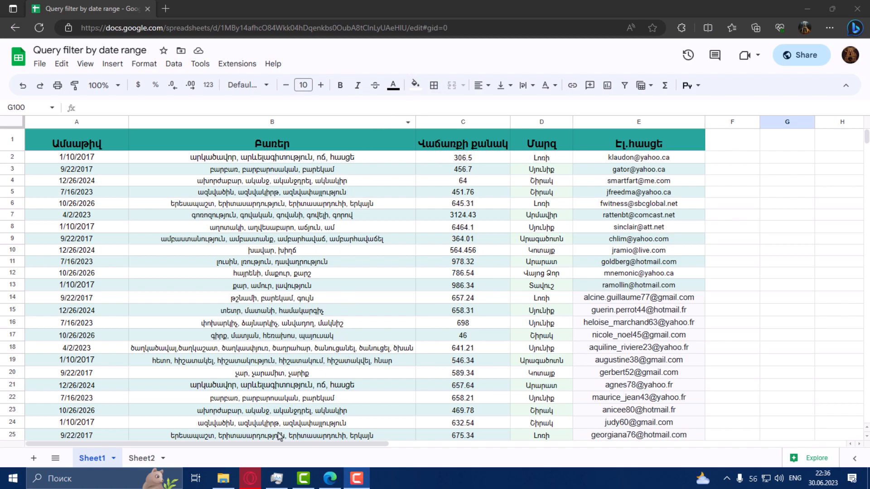
Enter the date 1/6/2020 in cell I1 of Sheet2.
{"action": "left_click", "coordinate": [143, 458]}
{"action": "type", "text": "1/6/202"}
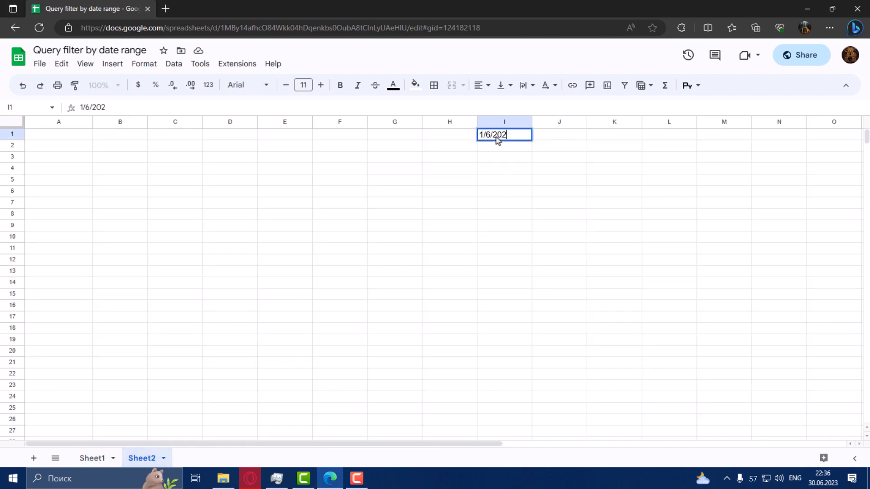
{"action": "type", "text": "0"}
{"action": "key", "text": "Return"}
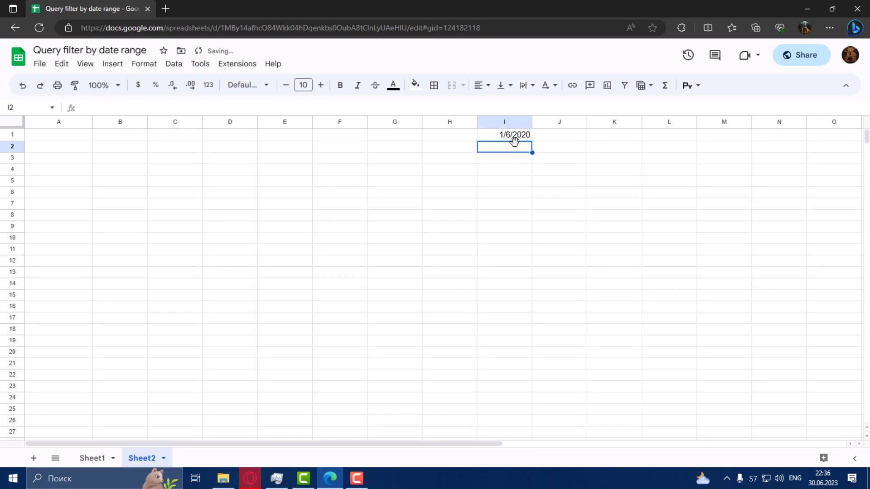
Format the date in cell I1 as a Number.
{"action": "left_click", "coordinate": [514, 137]}
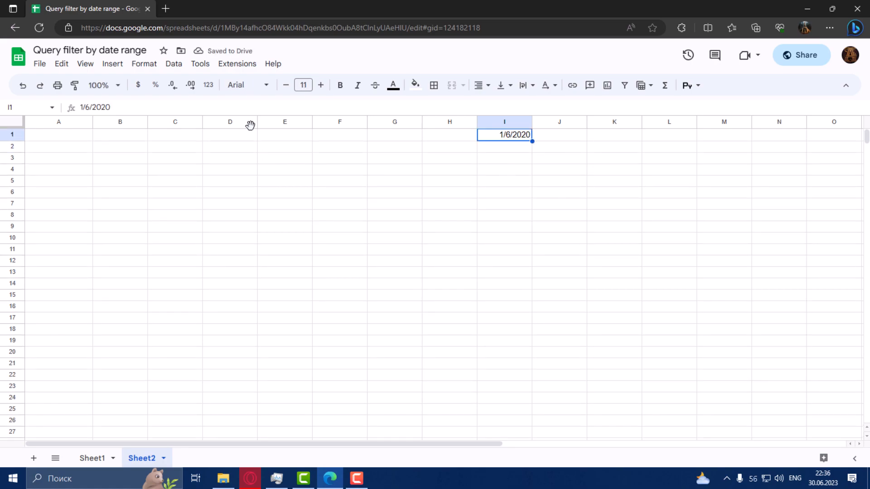
{"action": "left_click", "coordinate": [209, 91]}
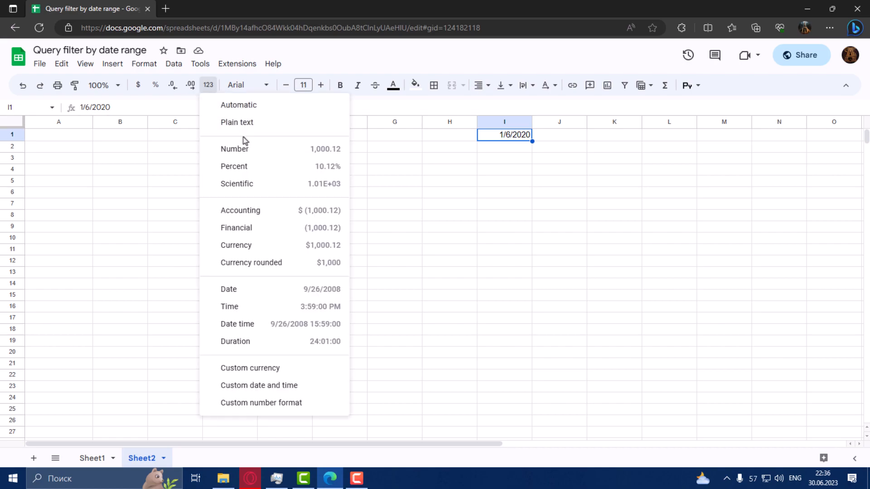
{"action": "left_click", "coordinate": [245, 157]}
{"action": "left_click", "coordinate": [499, 160]}
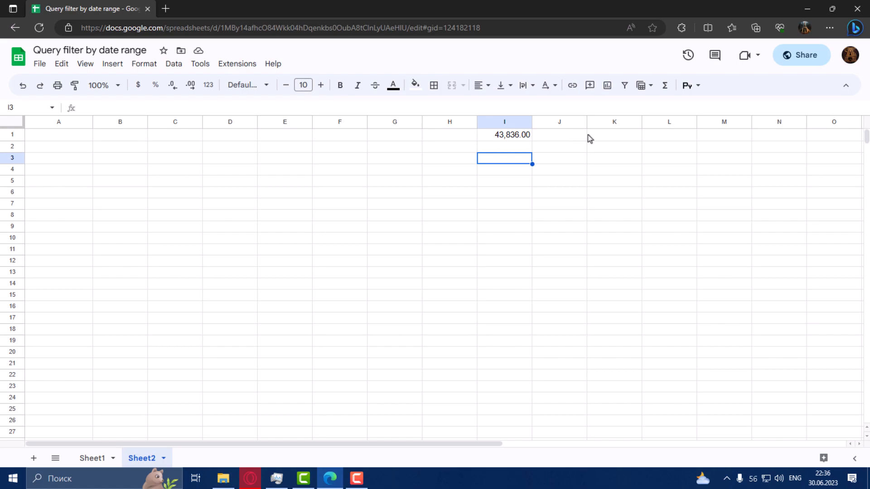
Set the format of cell I1 back to Date.
{"action": "left_click", "coordinate": [522, 139]}
{"action": "left_click", "coordinate": [209, 86]}
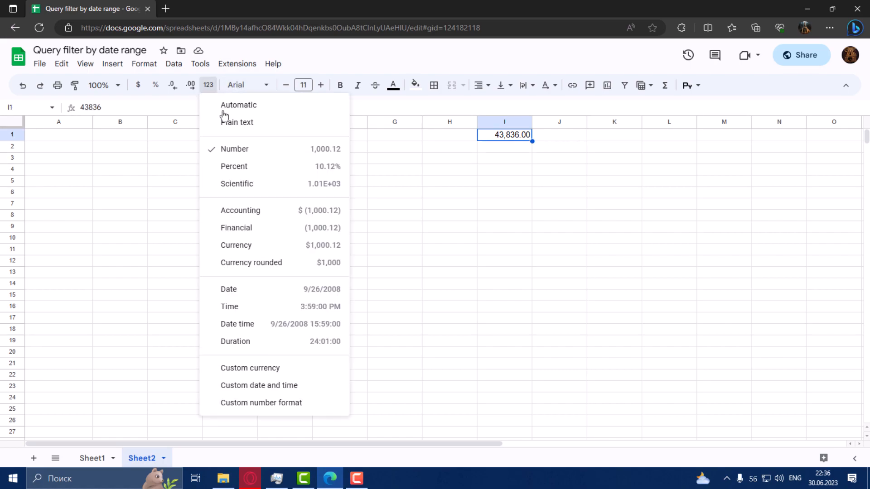
{"action": "left_click", "coordinate": [254, 290]}
{"action": "left_click", "coordinate": [394, 227]}
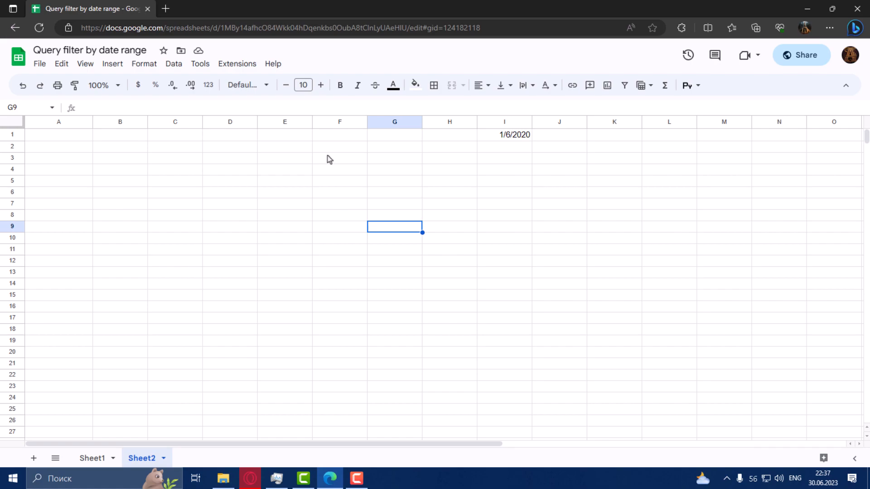
Enter the values 1, 7, 365, 366 and 367 in cells E1 to E5.
{"action": "left_click", "coordinate": [295, 137]}
{"action": "type", "text": "1"}
{"action": "key", "text": "Return"}
{"action": "type", "text": "7"}
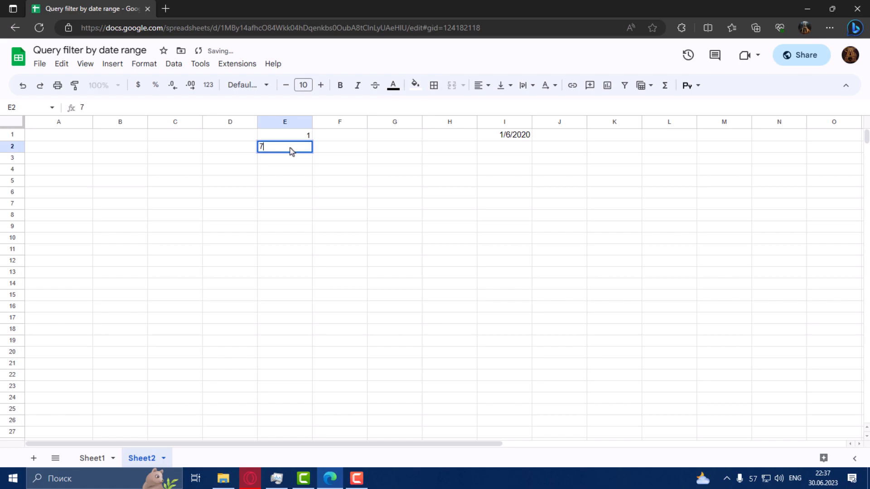
{"action": "left_click", "coordinate": [287, 162]}
{"action": "type", "text": "365"}
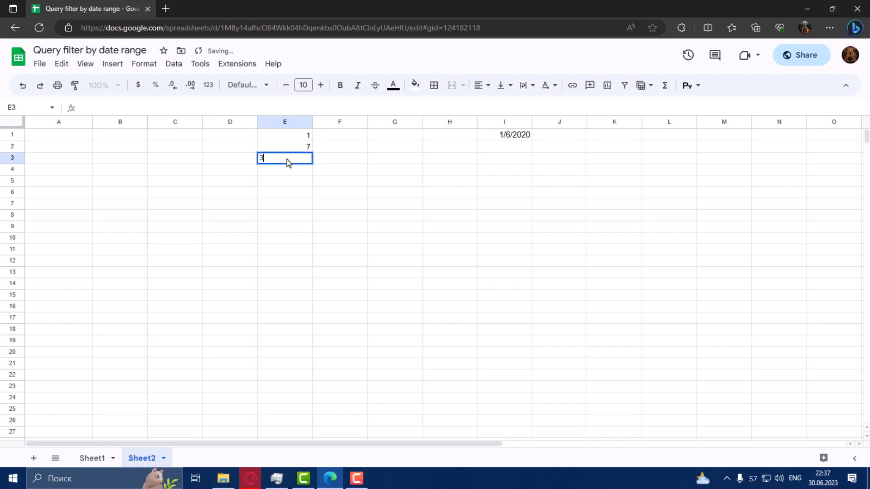
{"action": "left_click", "coordinate": [295, 172]}
{"action": "type", "text": "366"}
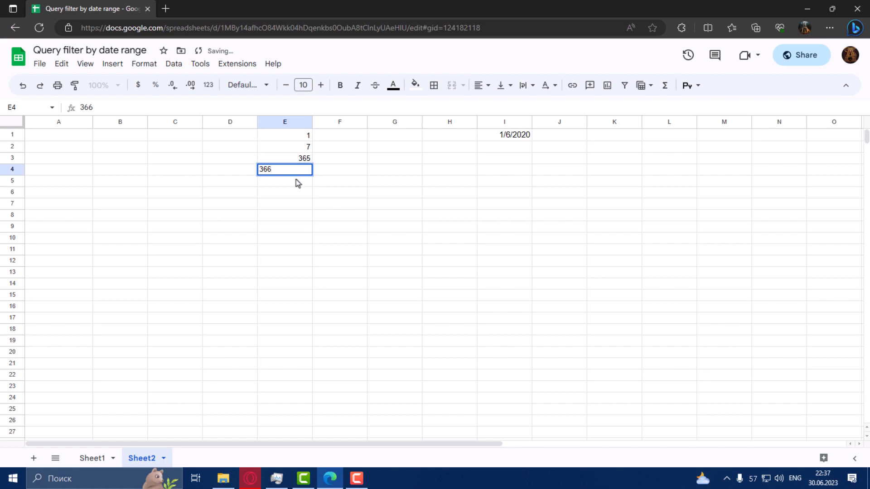
{"action": "left_click", "coordinate": [296, 182]}
{"action": "type", "text": "367"}
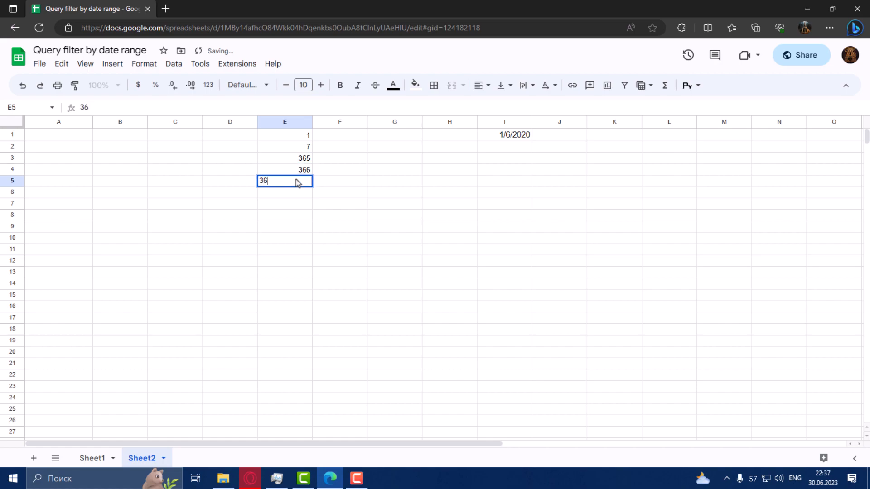
{"action": "left_click", "coordinate": [311, 209]}
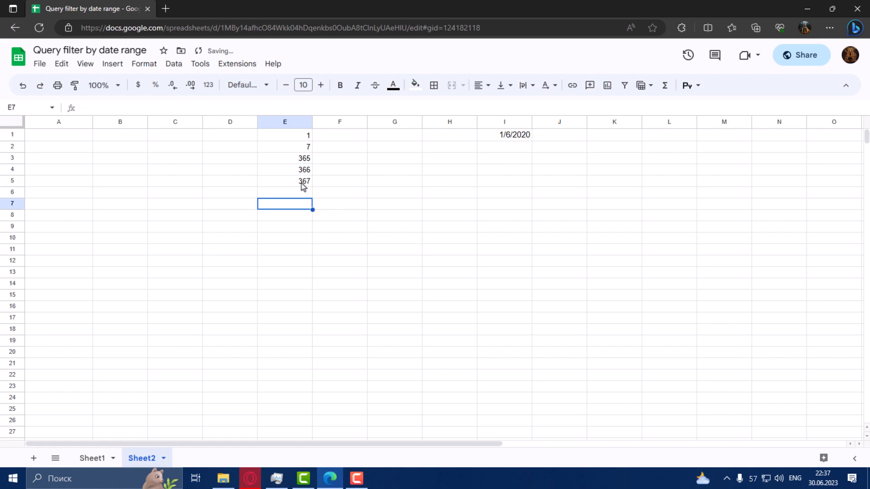
Copy the numbers in E1:E5 into F1:F5.
{"action": "left_click_drag", "start_coordinate": [308, 181], "coordinate": [303, 136]}
{"action": "key", "text": "ctrl+c"}
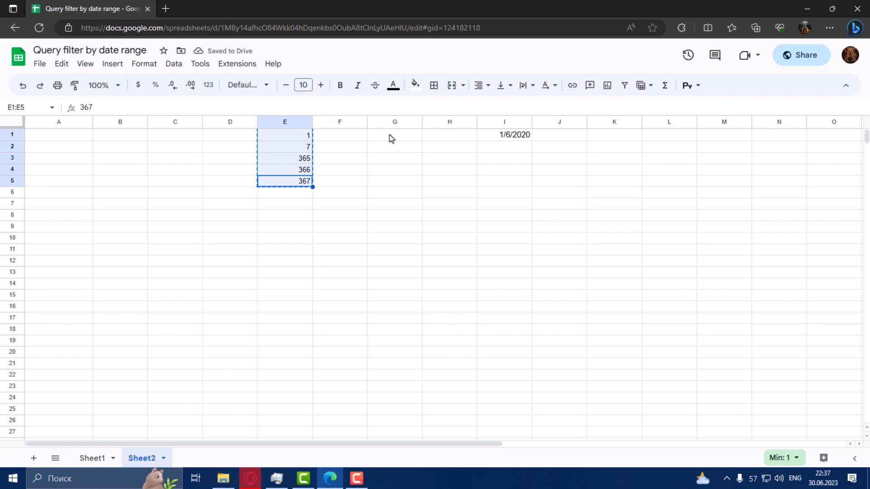
{"action": "left_click", "coordinate": [361, 140]}
{"action": "key", "text": "ctrl+v"}
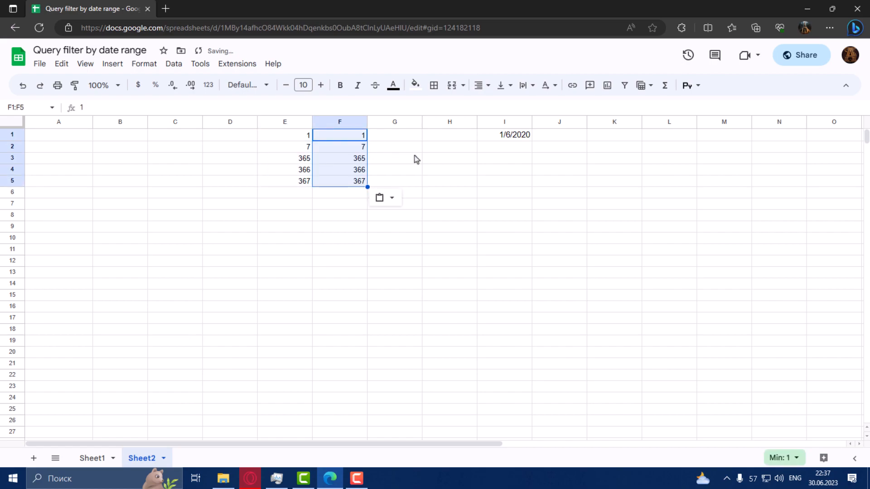
{"action": "left_click", "coordinate": [414, 159]}
Format the numbers in E1:E5 as Date, leaving column F as plain numbers.
{"action": "left_click_drag", "start_coordinate": [306, 184], "coordinate": [305, 136]}
{"action": "left_click", "coordinate": [208, 86]}
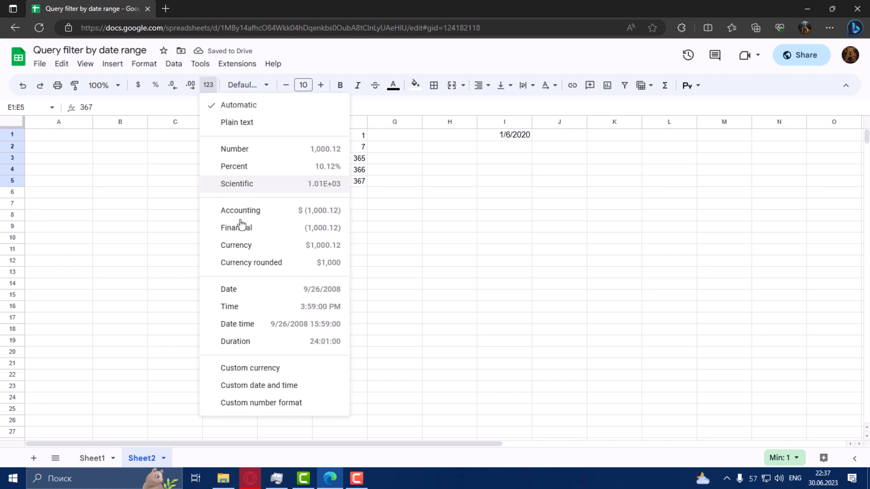
{"action": "left_click", "coordinate": [243, 291]}
{"action": "left_click", "coordinate": [475, 242]}
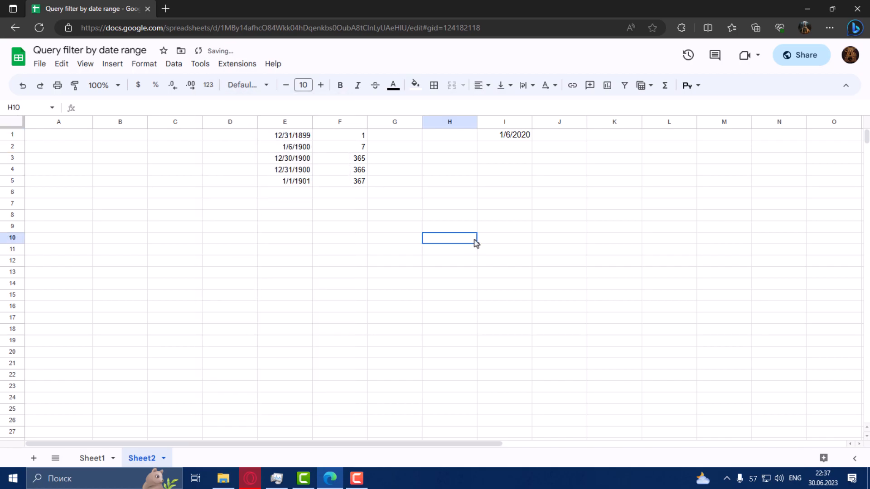
Compare the dates in column E with the matching serial numbers in column F.
{"action": "left_click", "coordinate": [358, 137]}
{"action": "left_click", "coordinate": [295, 137]}
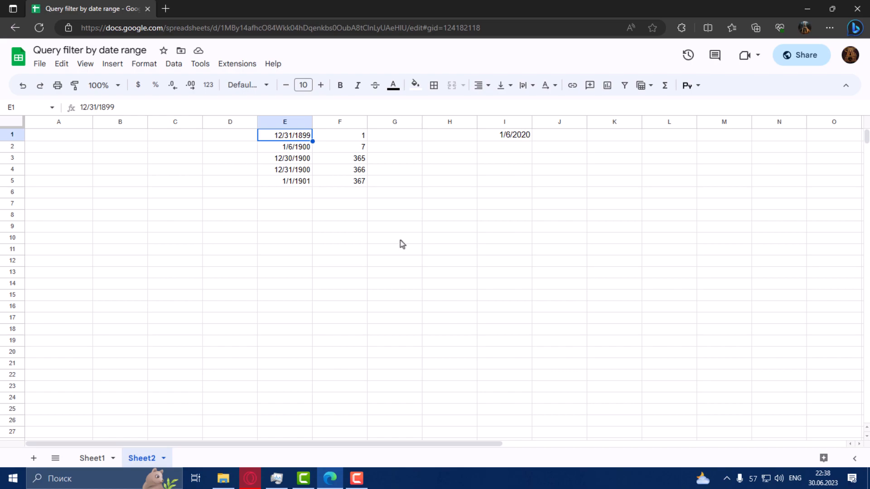
{"action": "left_click", "coordinate": [301, 151]}
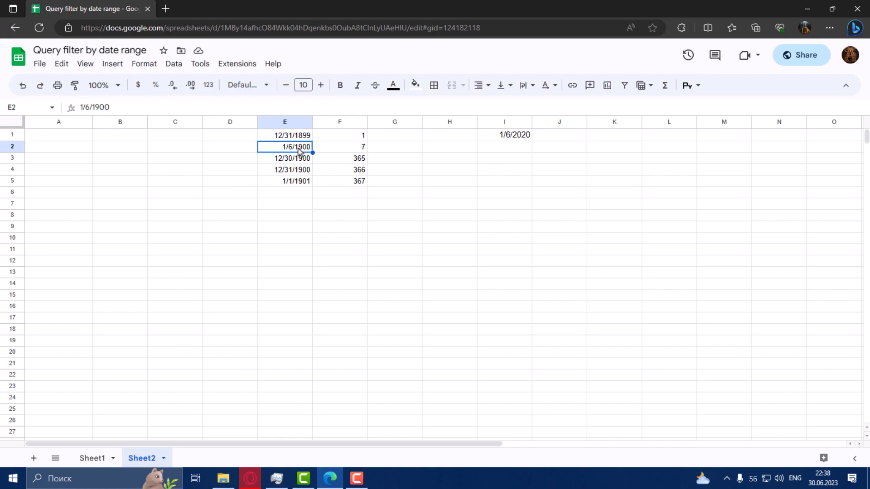
{"action": "left_click", "coordinate": [308, 136]}
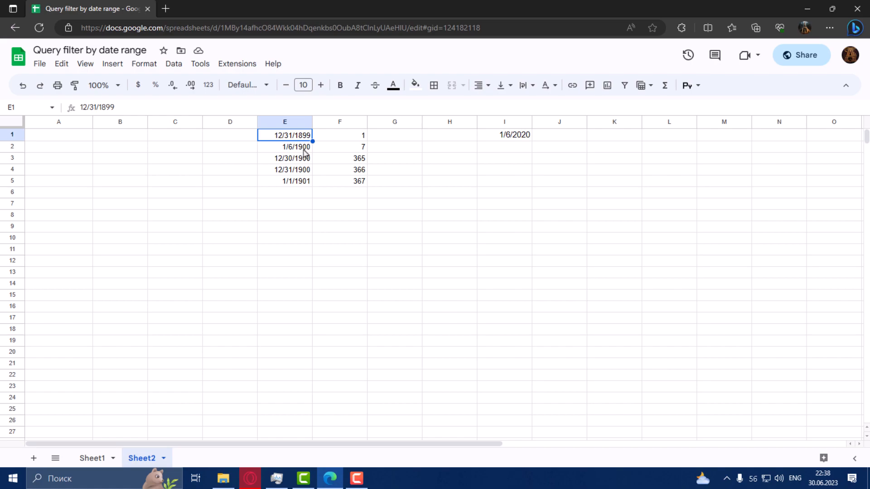
{"action": "left_click", "coordinate": [304, 152]}
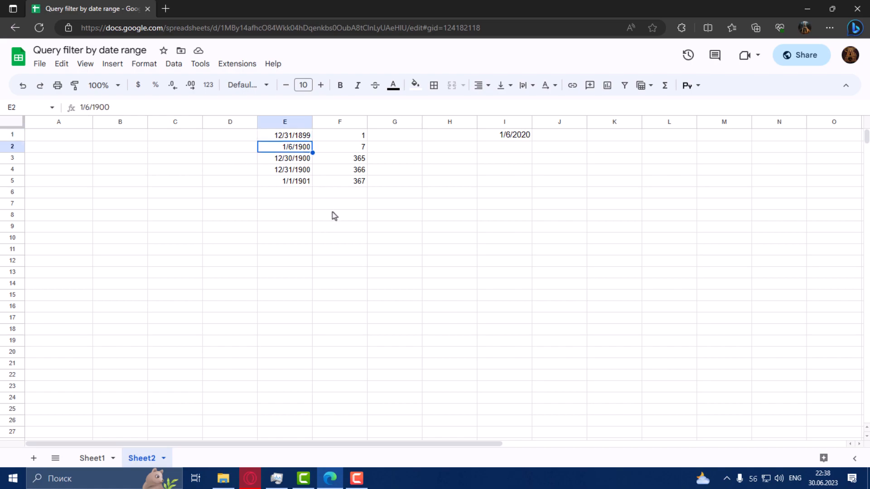
{"action": "left_click", "coordinate": [305, 164]}
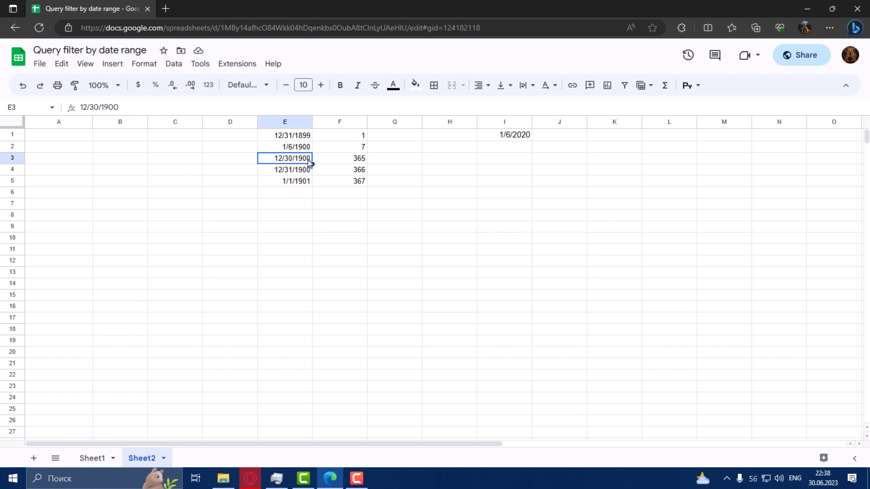
Delete the sample dates and numbers in E1:F5.
{"action": "left_click", "coordinate": [301, 185]}
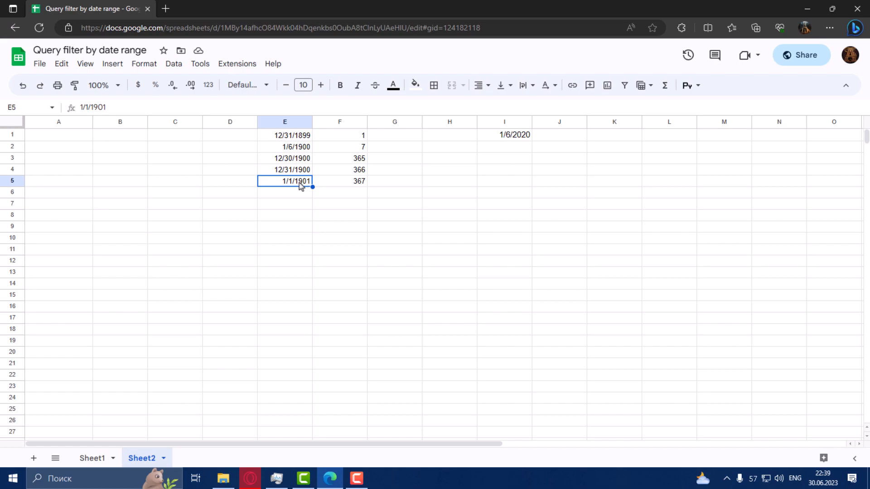
{"action": "left_click", "coordinate": [356, 137], "text": "shift"}
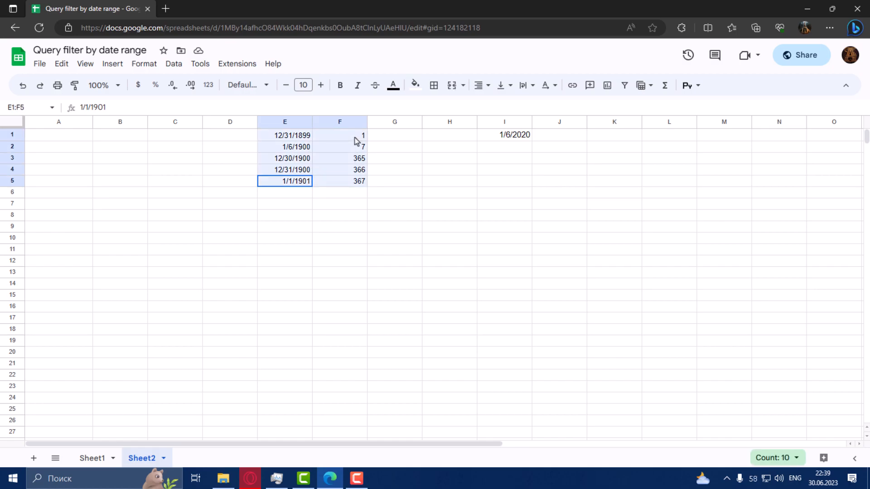
{"action": "key", "text": "Delete"}
Examine the date column A in Sheet1, and return to Sheet2.
{"action": "left_click", "coordinate": [96, 455]}
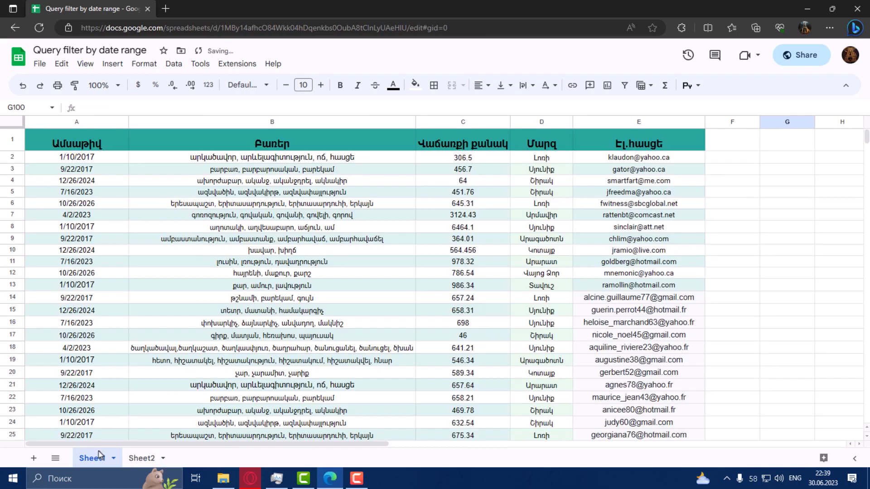
{"action": "left_click", "coordinate": [101, 123]}
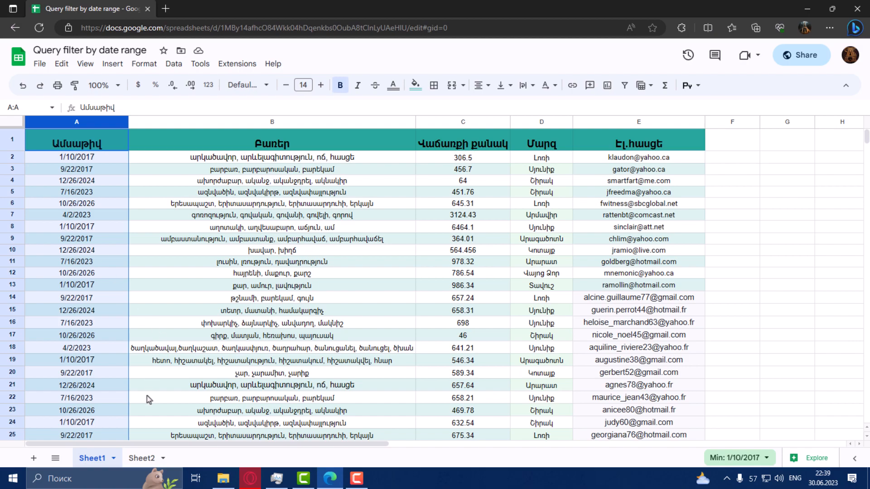
{"action": "left_click", "coordinate": [141, 458]}
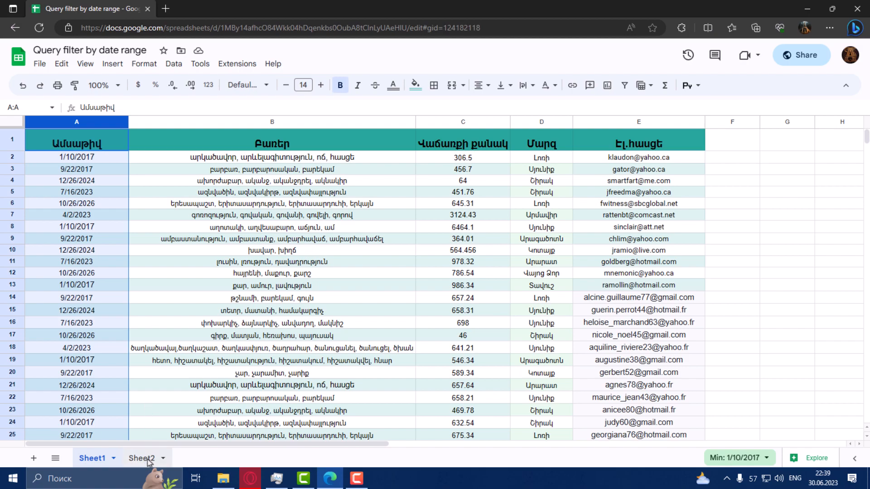
Start a QUERY formula in cell A4 of the second sheet with Sheet1!A1:E100 as its data range.
{"action": "left_click", "coordinate": [64, 138]}
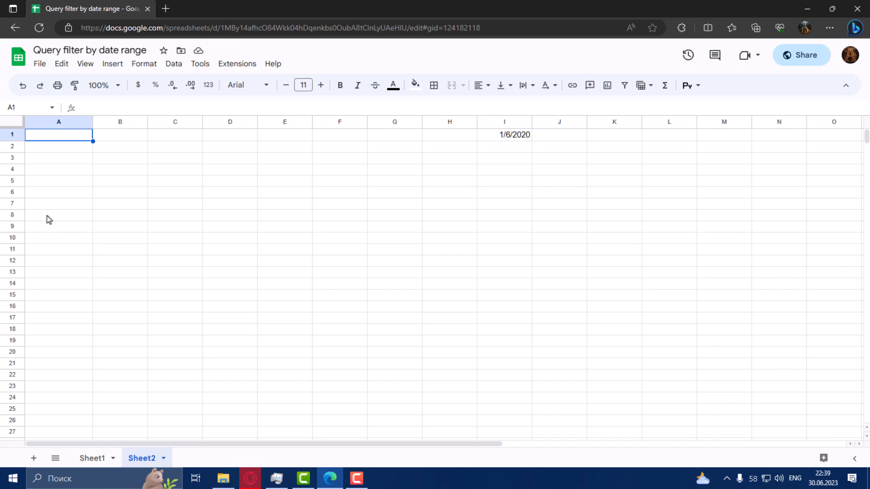
{"action": "left_click", "coordinate": [60, 170]}
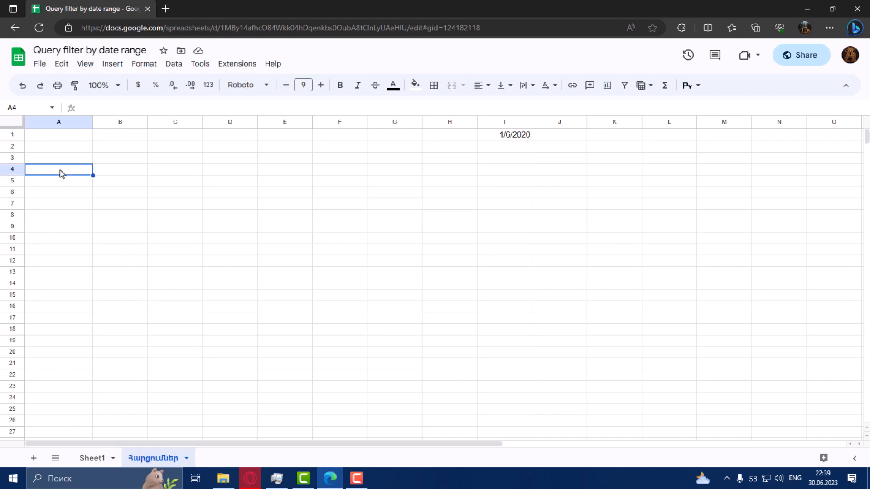
{"action": "type", "text": "=query("}
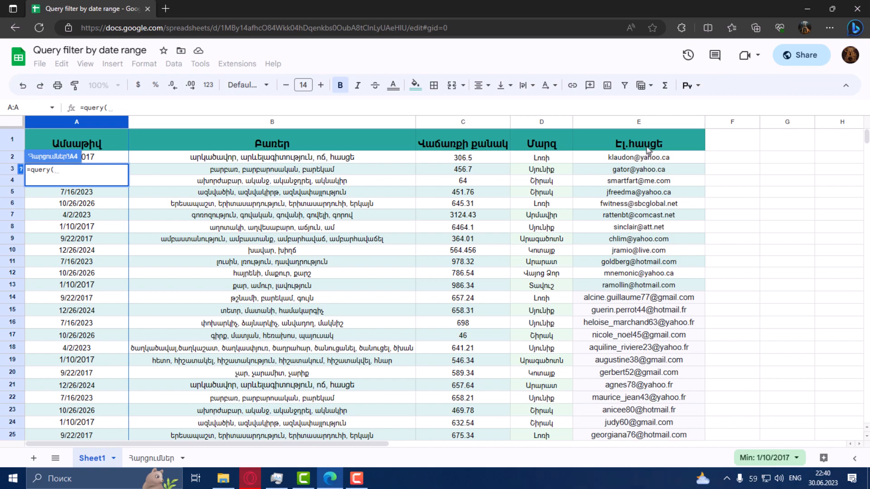
{"action": "left_click_drag", "start_coordinate": [655, 140], "coordinate": [91, 350]}
{"action": "scroll", "coordinate": [231, 349], "scroll_direction": "down", "scroll_amount": 15}
{"action": "scroll", "coordinate": [113, 333], "scroll_direction": "down", "scroll_amount": 9}
{"action": "scroll", "coordinate": [117, 345], "scroll_direction": "down", "scroll_amount": 3}
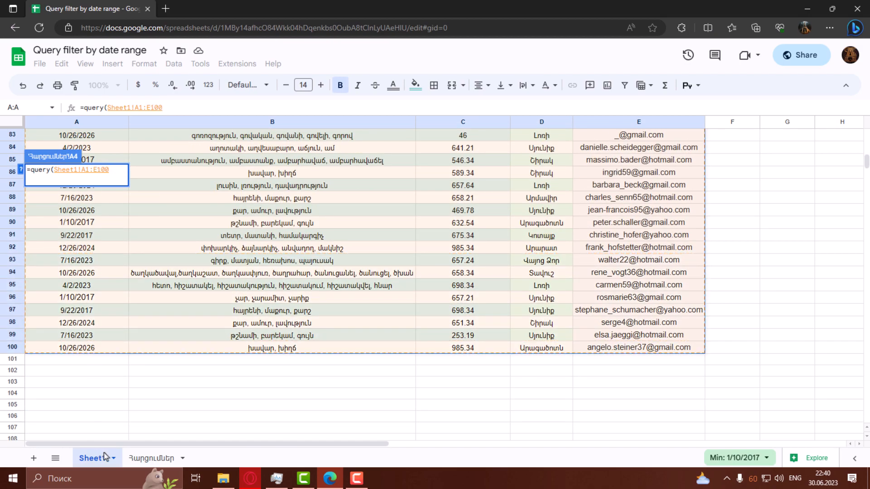
{"action": "left_click", "coordinate": [151, 458]}
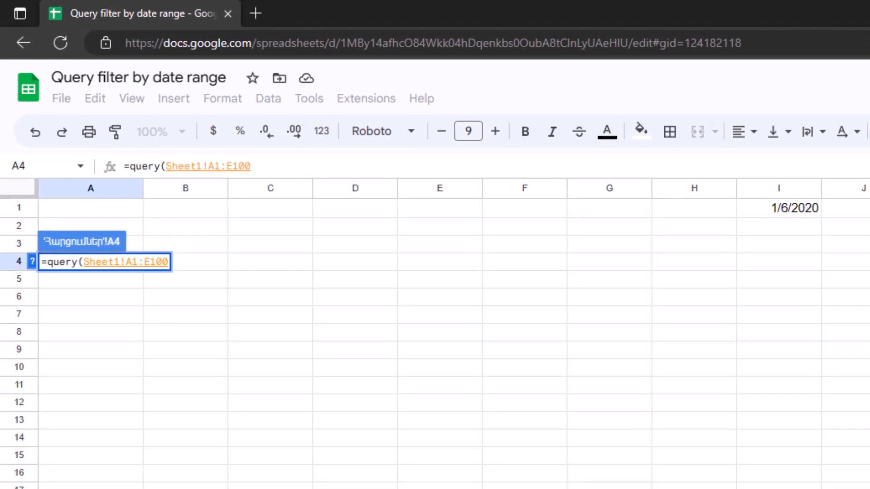
Complete the A4 QUERY formula with cell A1 as the query argument and 1 header row.
{"action": "type", "text": ","}
{"action": "left_click", "coordinate": [114, 213]}
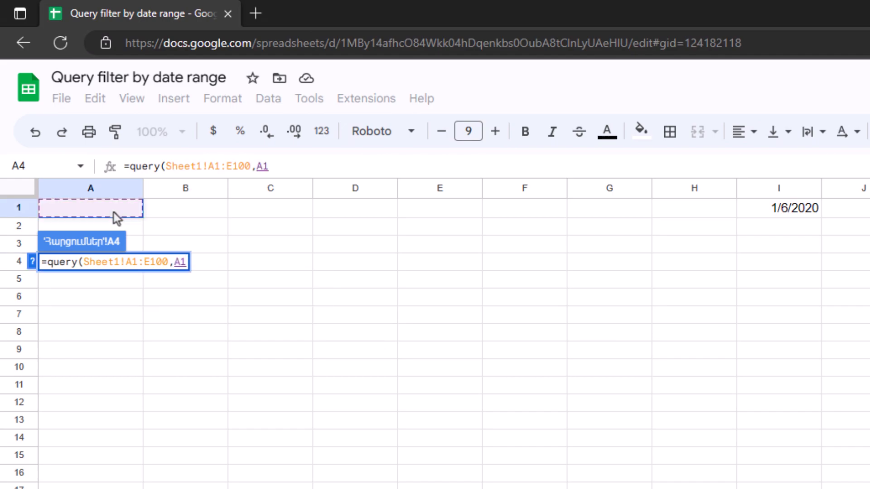
{"action": "type", "text": ",1"}
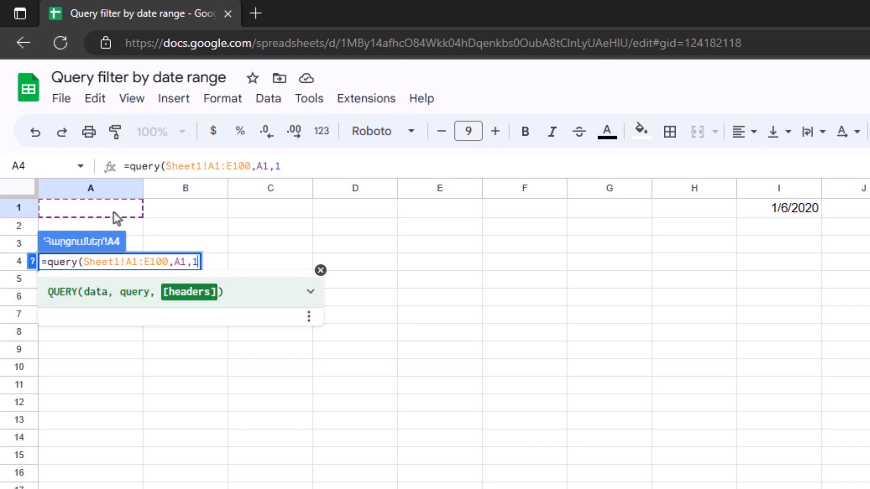
{"action": "type", "text": ")"}
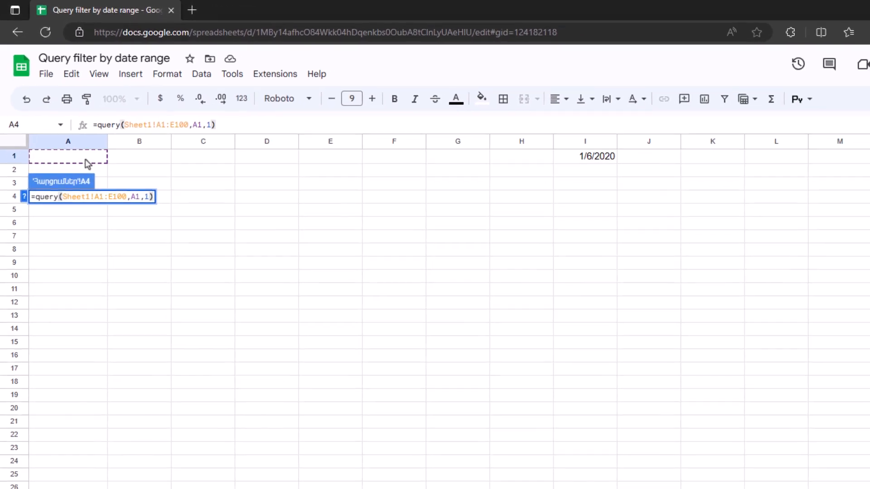
{"action": "key", "text": "Return"}
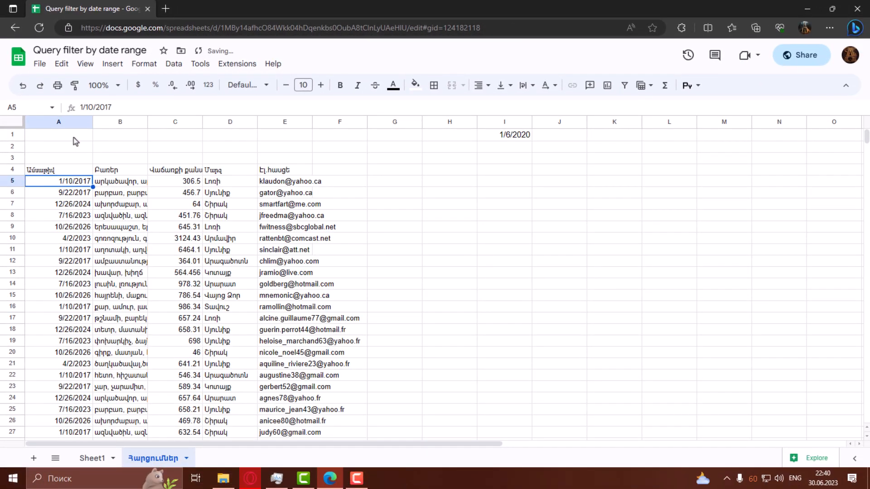
Begin the query text in cell A1 with a select clause listing columns A,B,C,D,E.
{"action": "left_click", "coordinate": [74, 138]}
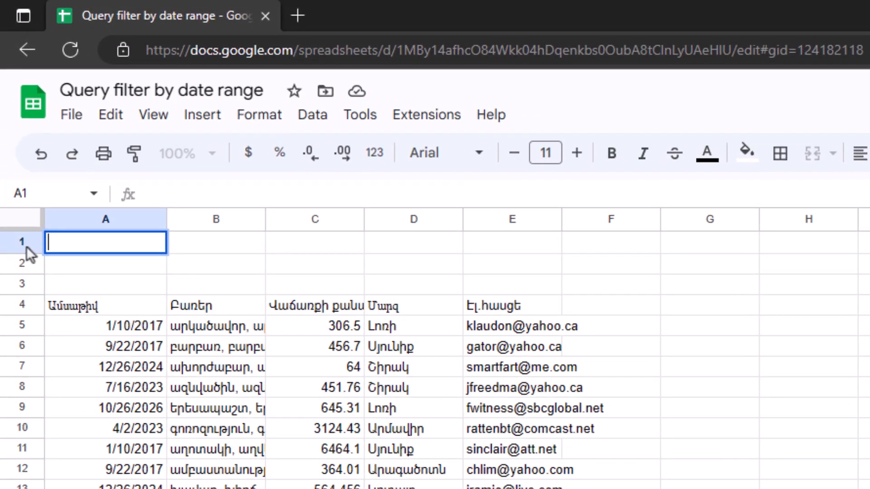
{"action": "type", "text": "s"}
{"action": "type", "text": "c"}
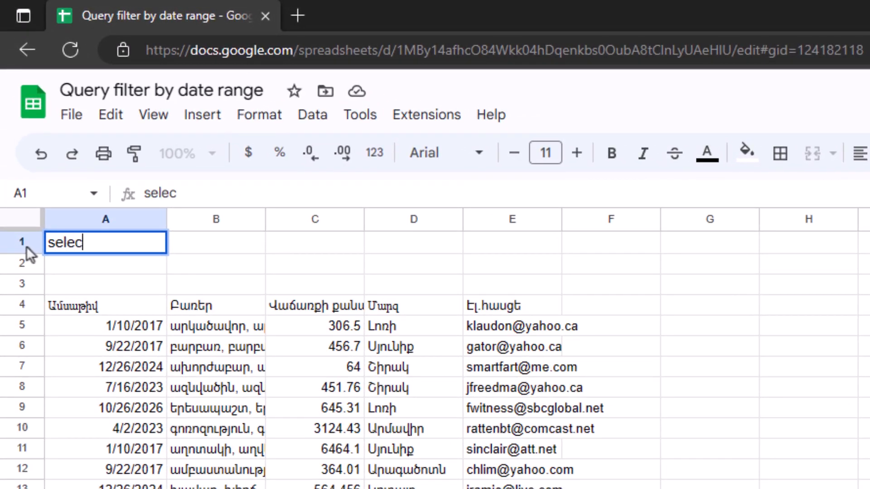
{"action": "type", "text": "t A,B"}
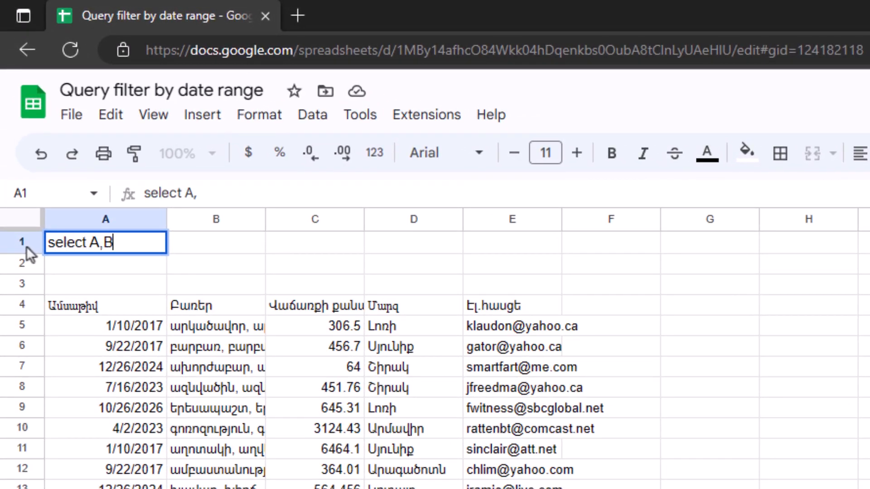
{"action": "type", "text": ",C,D"}
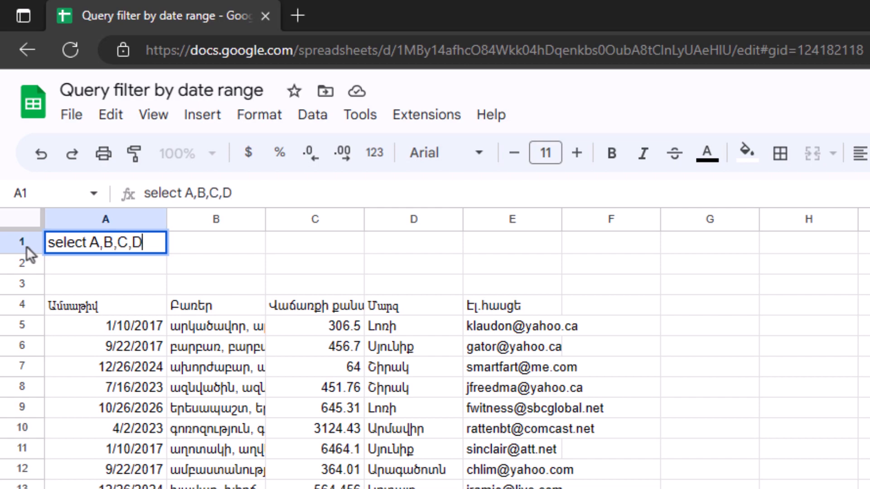
{"action": "type", "text": ",E Where"}
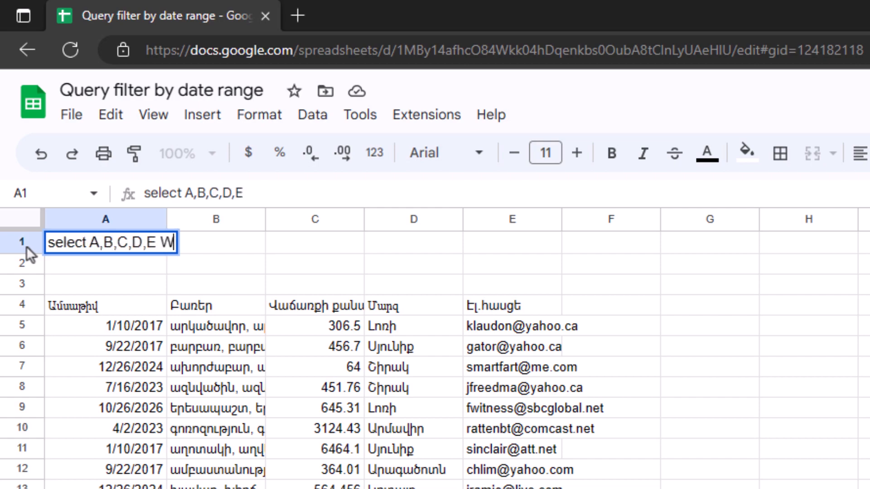
Add the condition WHERE A >= after the column list in the A1 query text.
{"action": "key", "text": "BackSpace"}
{"action": "key", "text": "BackSpace"}
{"action": "key", "text": "BackSpace"}
{"action": "key", "text": "BackSpace"}
{"action": "type", "text": "HBERE"}
{"action": "key", "text": "BackSpace"}
{"action": "key", "text": "BackSpace"}
{"action": "key", "text": "BackSpace"}
{"action": "key", "text": "BackSpace"}
{"action": "type", "text": "ERE A"}
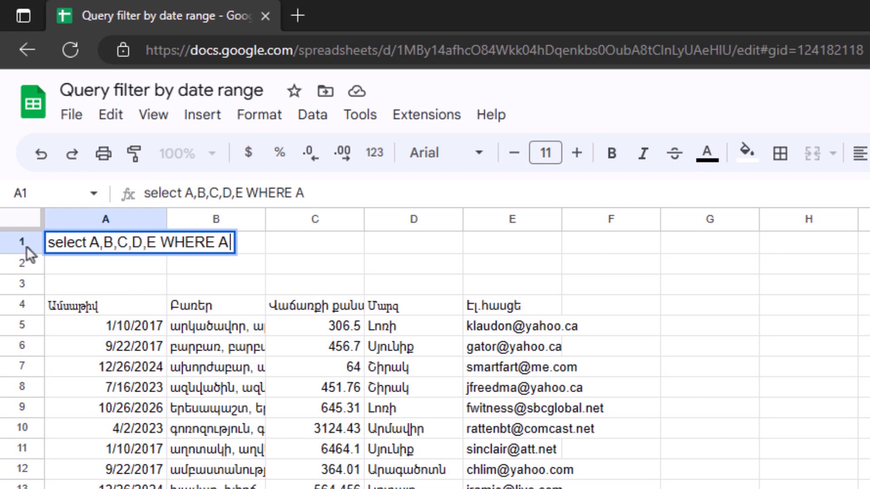
{"action": "type", "text": " >"}
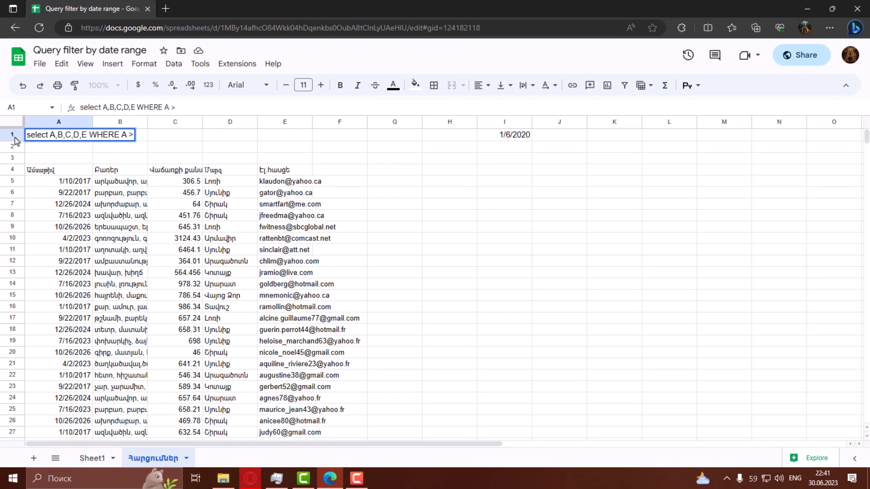
{"action": "type", "text": "="}
Format the date in cell I1 as a Number.
{"action": "left_click", "coordinate": [516, 139]}
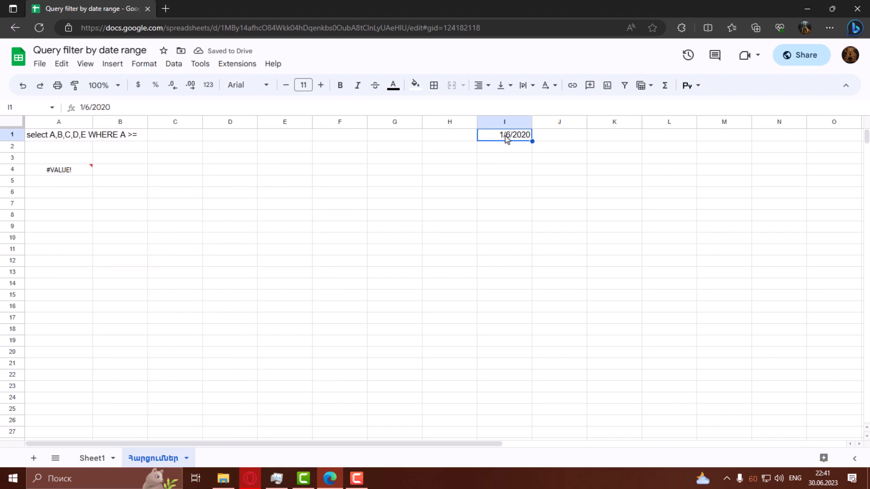
{"action": "left_click", "coordinate": [208, 85]}
{"action": "left_click", "coordinate": [250, 148]}
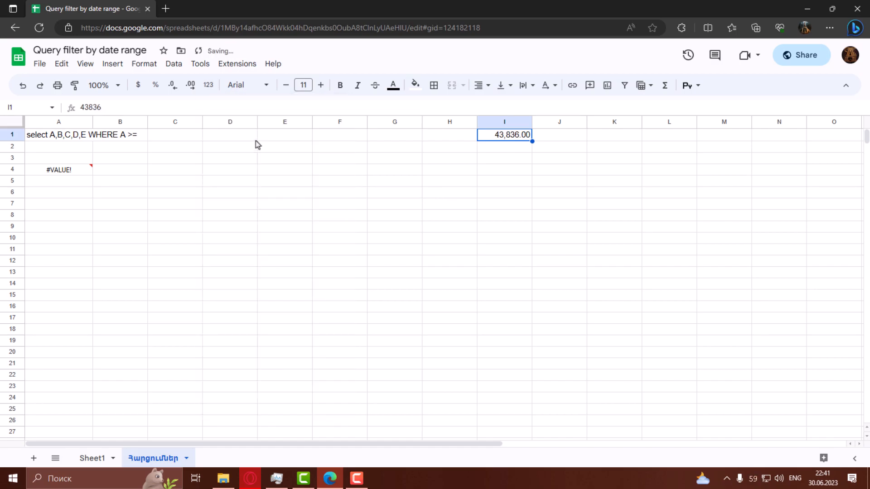
Copy the numeric value 43836 from I1 to the end of the A1 query as the WHERE condition's lower limit.
{"action": "double_click", "coordinate": [153, 107]}
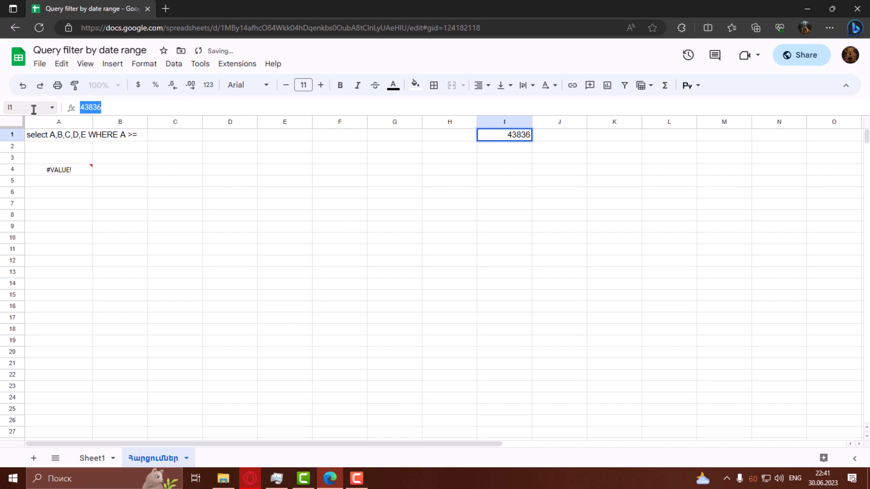
{"action": "key", "text": "ctrl+c"}
{"action": "left_click", "coordinate": [55, 135]}
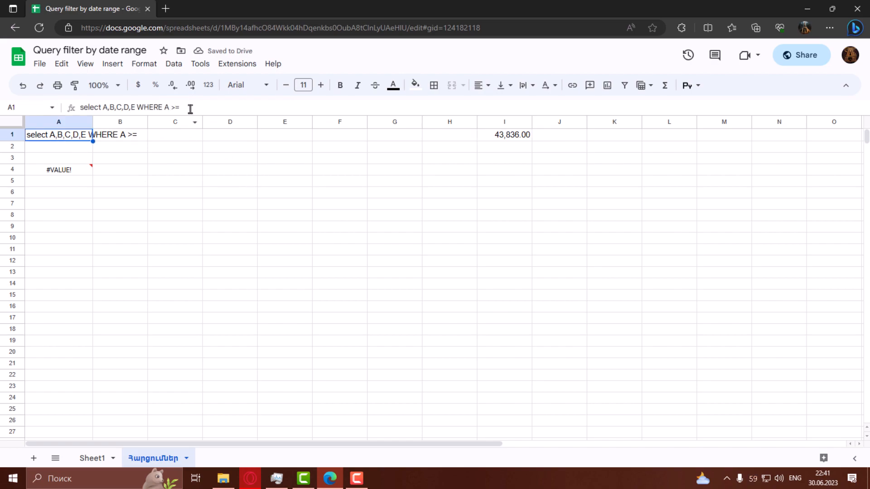
{"action": "left_click", "coordinate": [189, 107]}
{"action": "key", "text": "ctrl+v"}
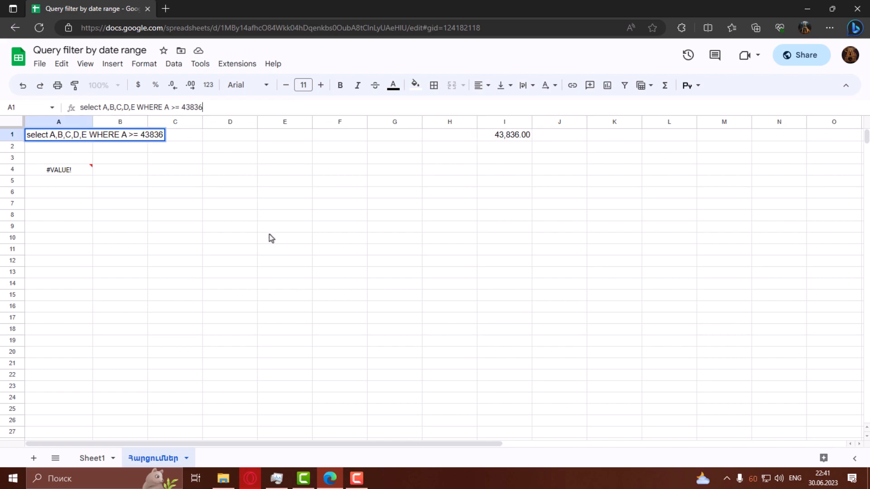
{"action": "key", "text": "Return"}
Format the date column A in Sheet1 as Number.
{"action": "left_click", "coordinate": [91, 456]}
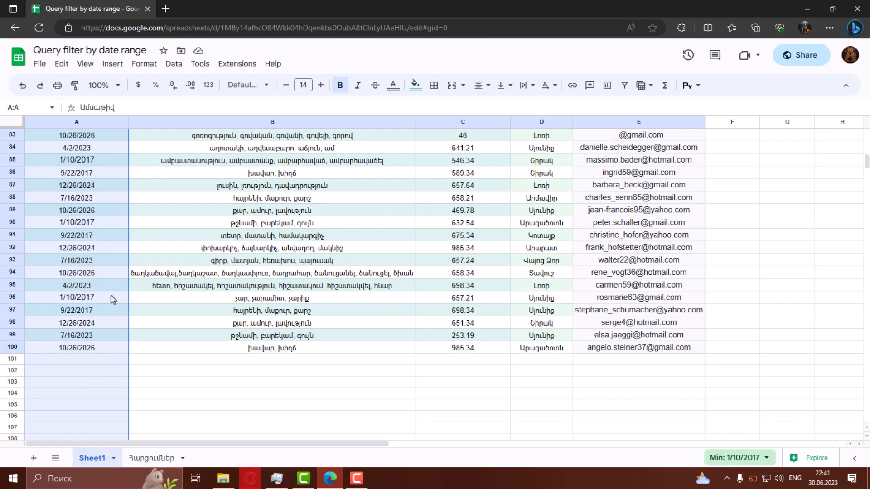
{"action": "scroll", "coordinate": [111, 297], "scroll_direction": "up", "scroll_amount": 10}
{"action": "scroll", "coordinate": [110, 295], "scroll_direction": "up", "scroll_amount": 6}
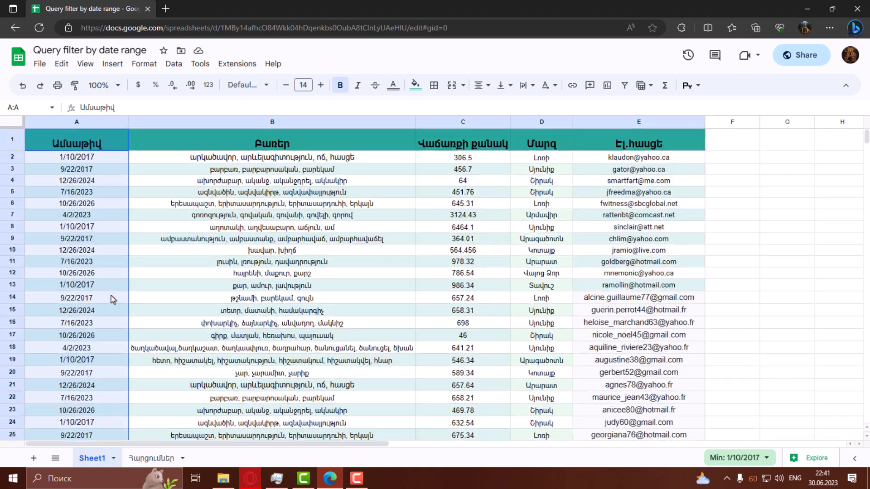
{"action": "left_click", "coordinate": [89, 171]}
{"action": "left_click", "coordinate": [81, 123]}
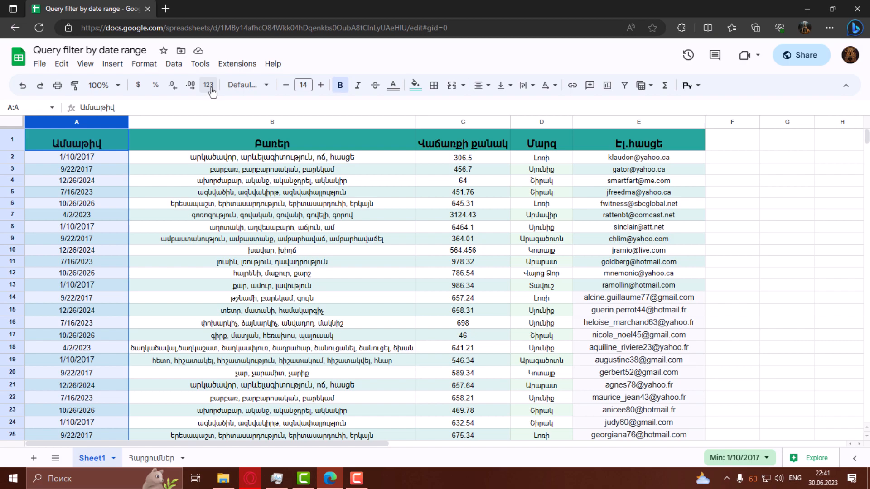
{"action": "left_click", "coordinate": [208, 85]}
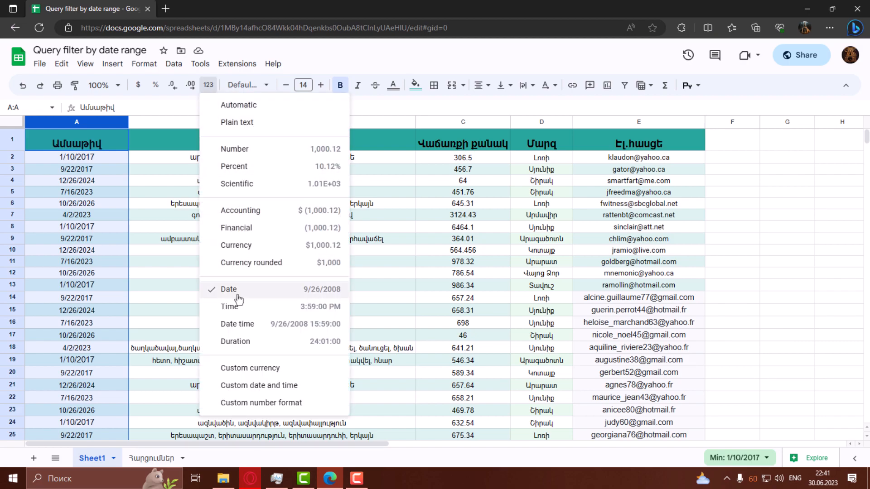
{"action": "left_click", "coordinate": [237, 149]}
Format column A of the Հարցումներ sheet as Date and review the filtered rows.
{"action": "left_click", "coordinate": [152, 458]}
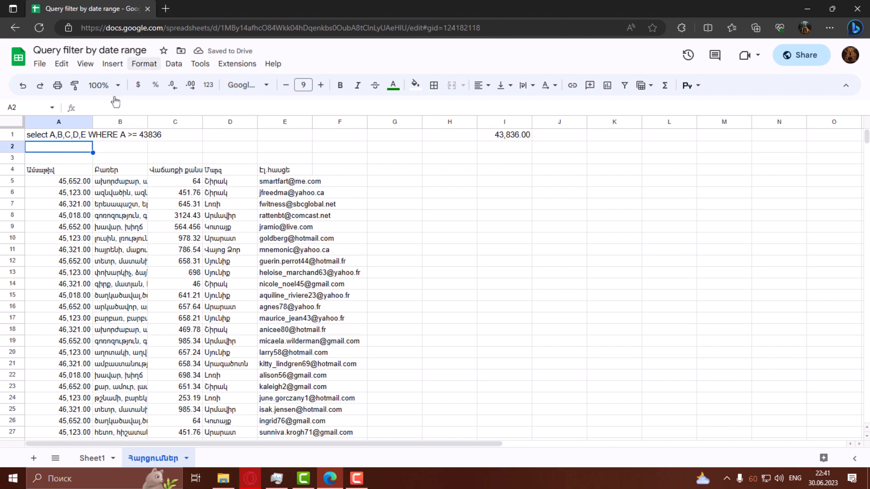
{"action": "left_click", "coordinate": [73, 172]}
{"action": "left_click", "coordinate": [63, 121]}
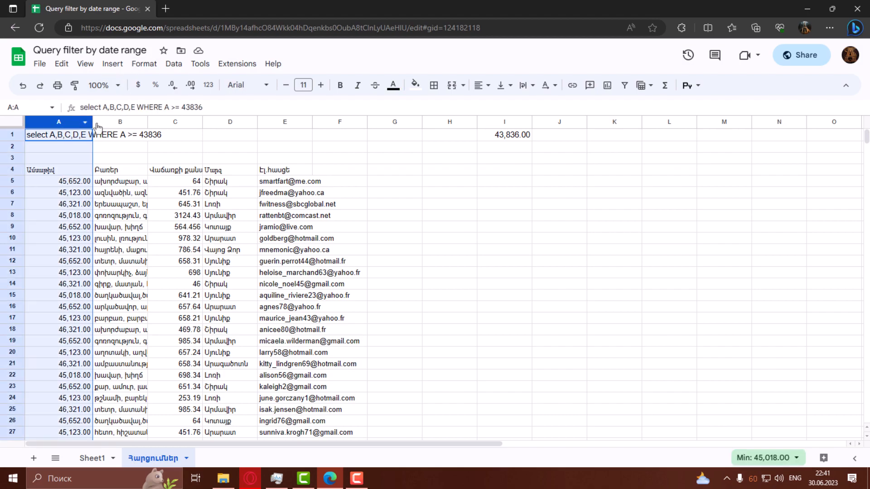
{"action": "left_click", "coordinate": [208, 85]}
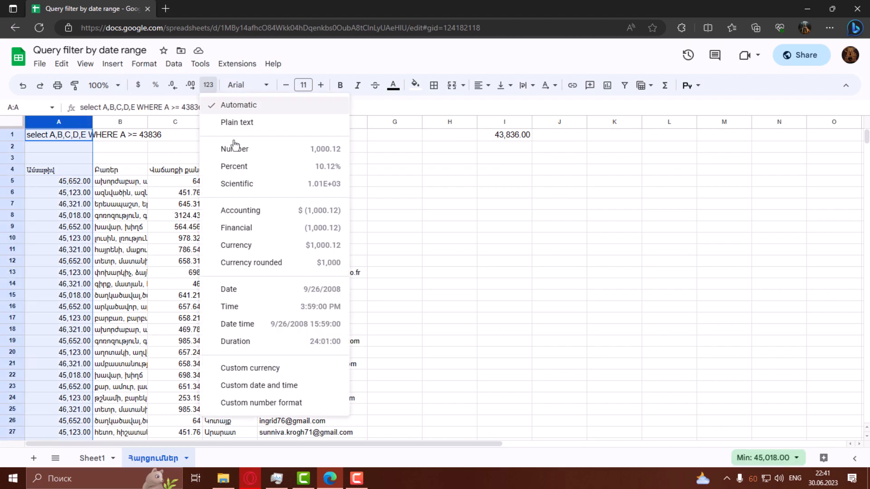
{"action": "left_click", "coordinate": [243, 290]}
{"action": "left_click", "coordinate": [500, 281]}
{"action": "scroll", "coordinate": [81, 272], "scroll_direction": "down", "scroll_amount": 7}
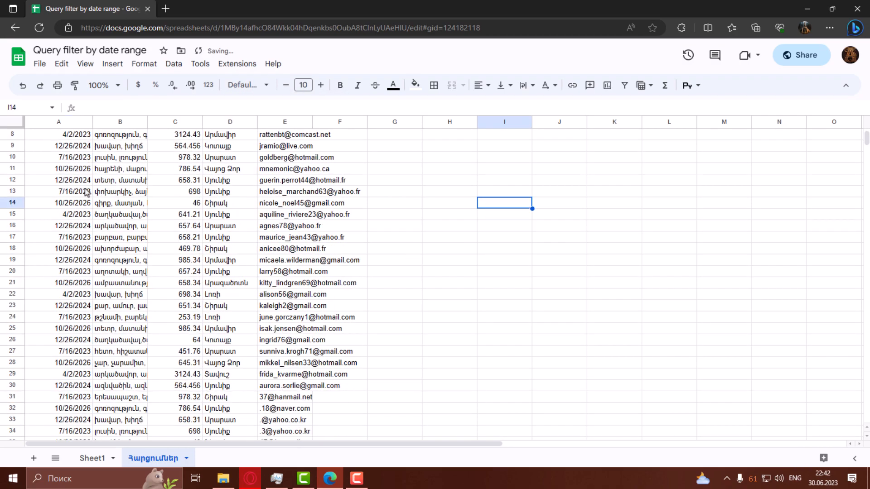
{"action": "scroll", "coordinate": [82, 272], "scroll_direction": "down", "scroll_amount": 8}
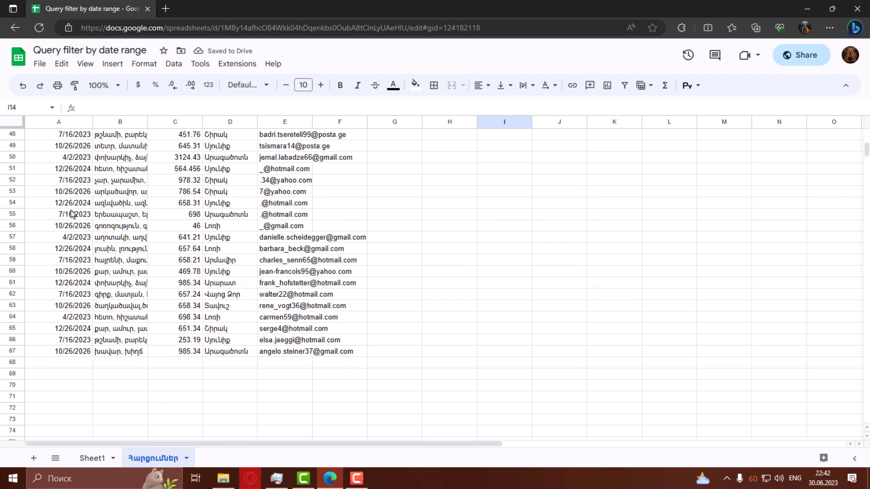
{"action": "scroll", "coordinate": [82, 220], "scroll_direction": "up", "scroll_amount": 10}
{"action": "scroll", "coordinate": [82, 220], "scroll_direction": "up", "scroll_amount": 6}
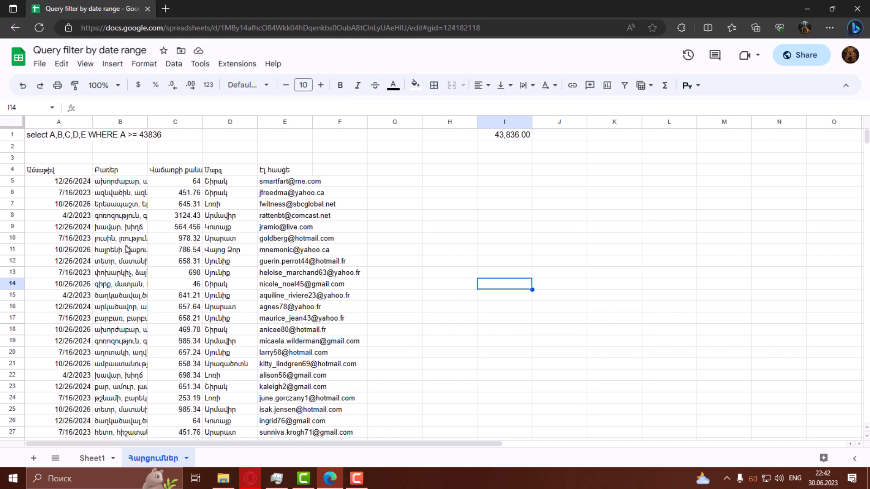
Enter the end date 1/6/2023 in cell I2 and format it as a Number.
{"action": "left_click", "coordinate": [494, 149]}
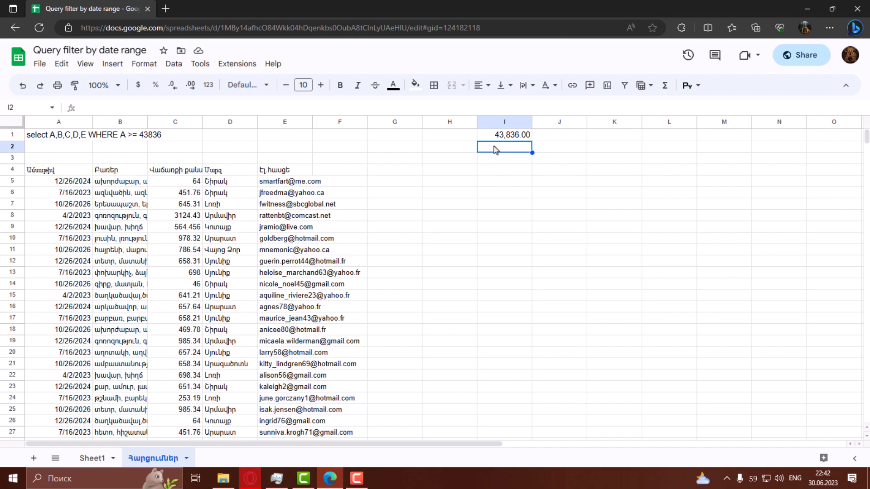
{"action": "type", "text": "1/"}
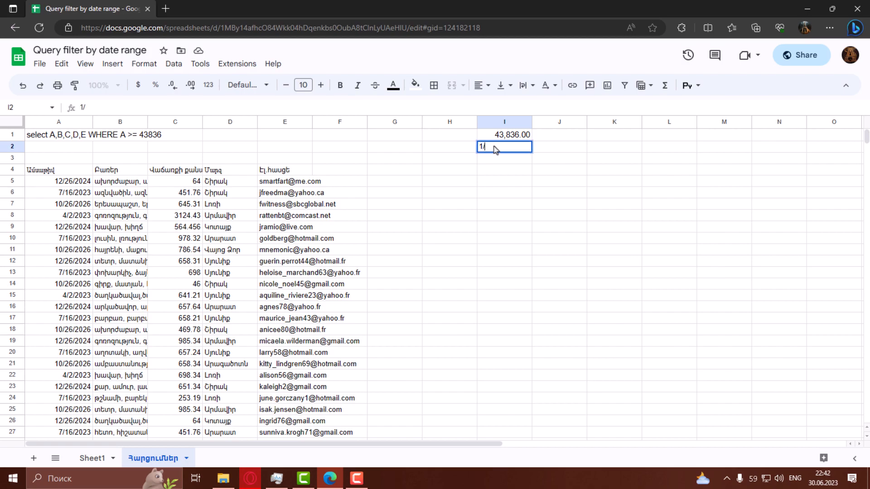
{"action": "type", "text": "6/2023"}
{"action": "key", "text": "Return"}
{"action": "left_click", "coordinate": [496, 148]}
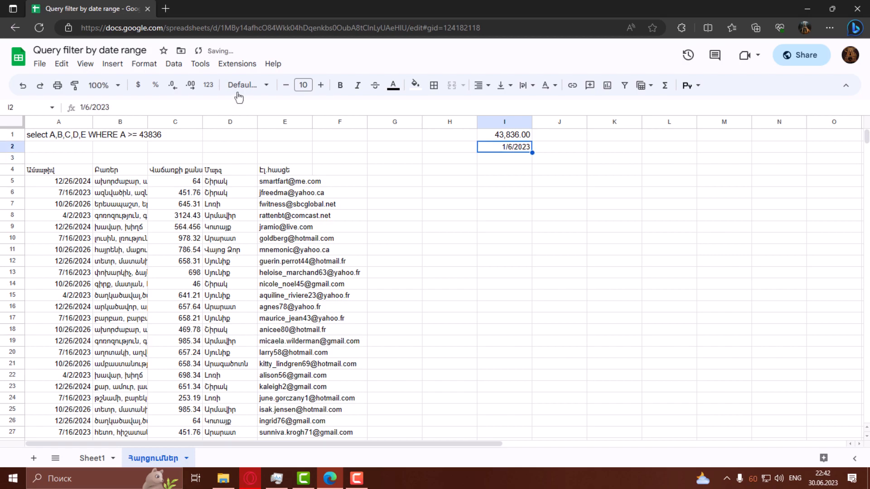
{"action": "left_click", "coordinate": [208, 85]}
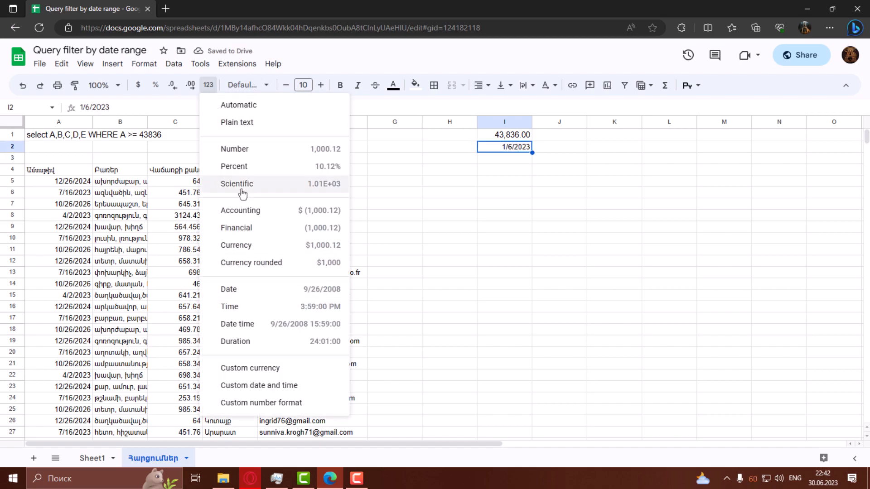
{"action": "left_click", "coordinate": [253, 152]}
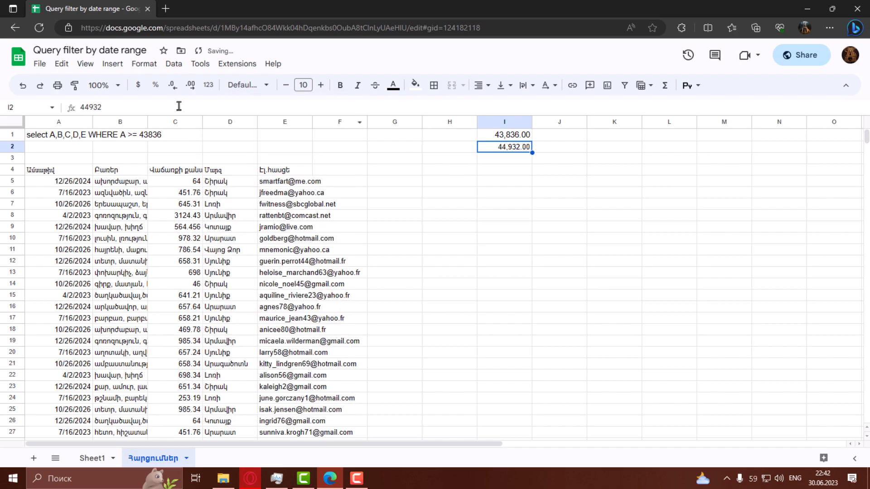
Append the upper-limit condition AND A<=44932 to the query text in A1.
{"action": "left_click_drag", "start_coordinate": [181, 107], "coordinate": [68, 109]}
{"action": "left_click", "coordinate": [67, 136]}
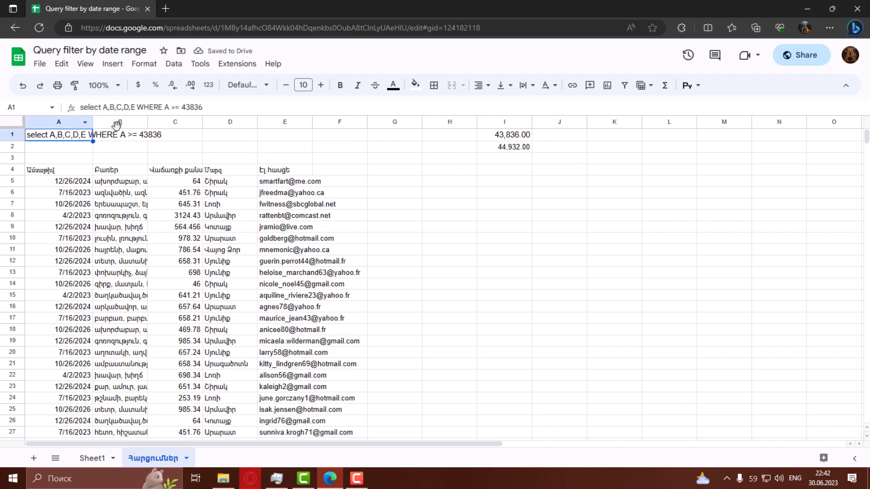
{"action": "left_click", "coordinate": [234, 107]}
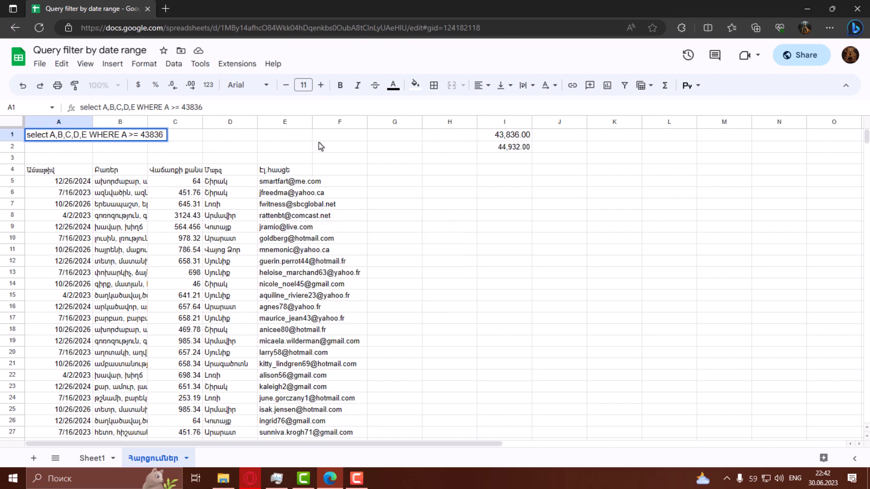
{"action": "type", "text": "AND A<=44932"}
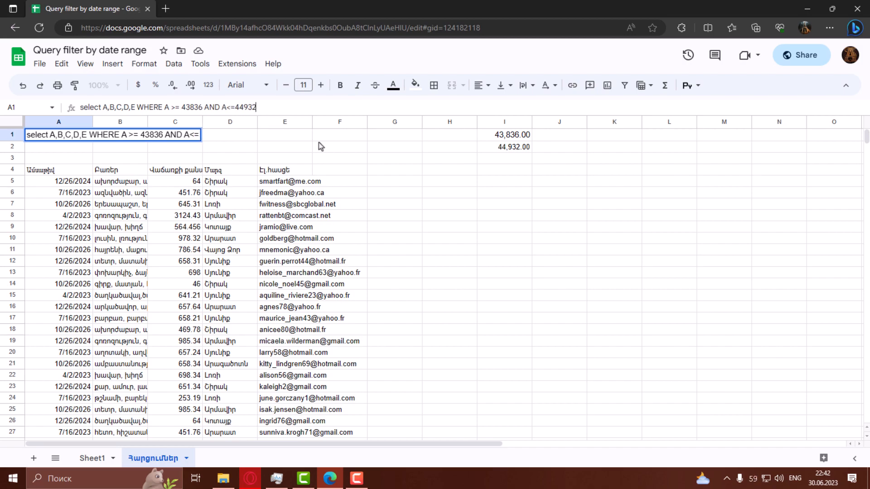